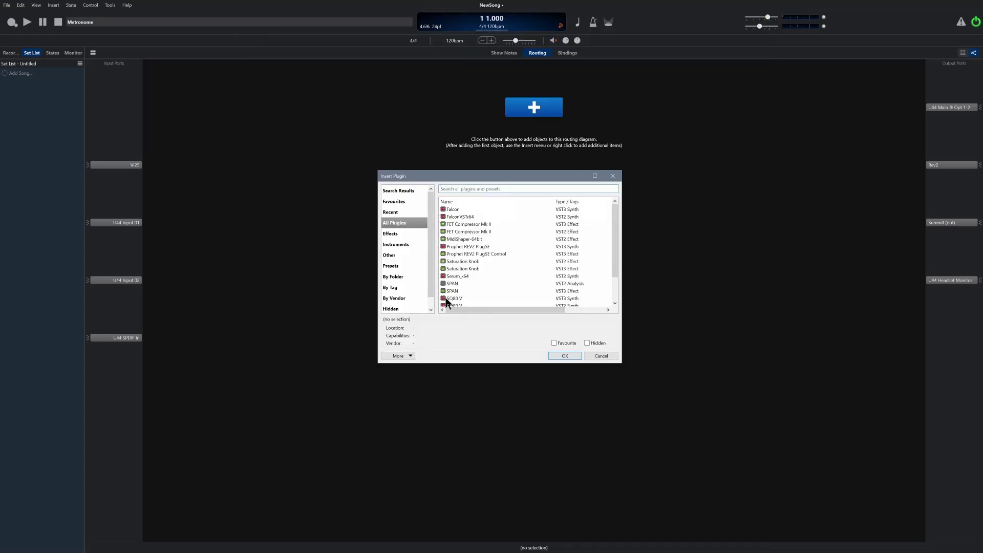
- Insert the SQ80 V synth and place its SQ80 V 1 block centre-right on the canvas
click(453, 298)
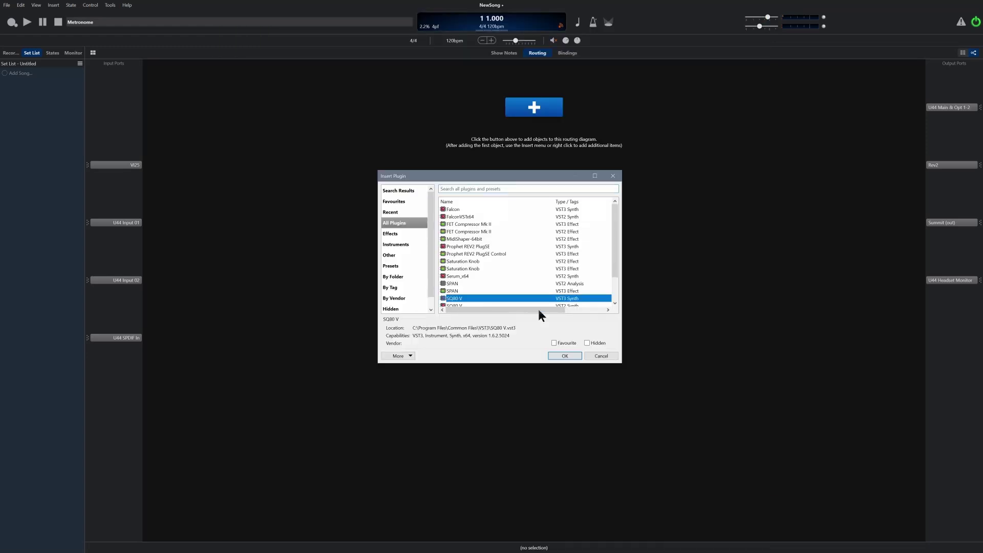
click(563, 359)
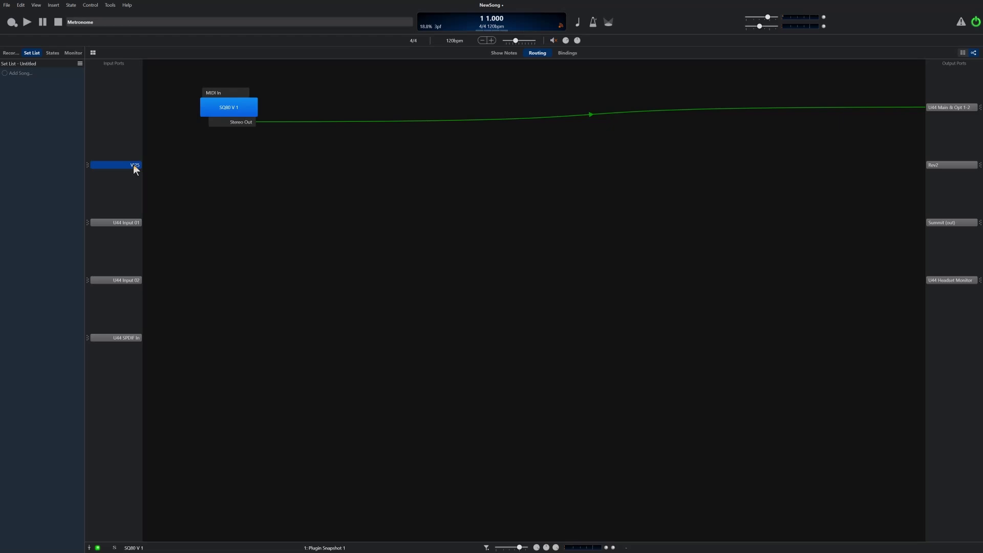
drag(216, 103, 619, 196)
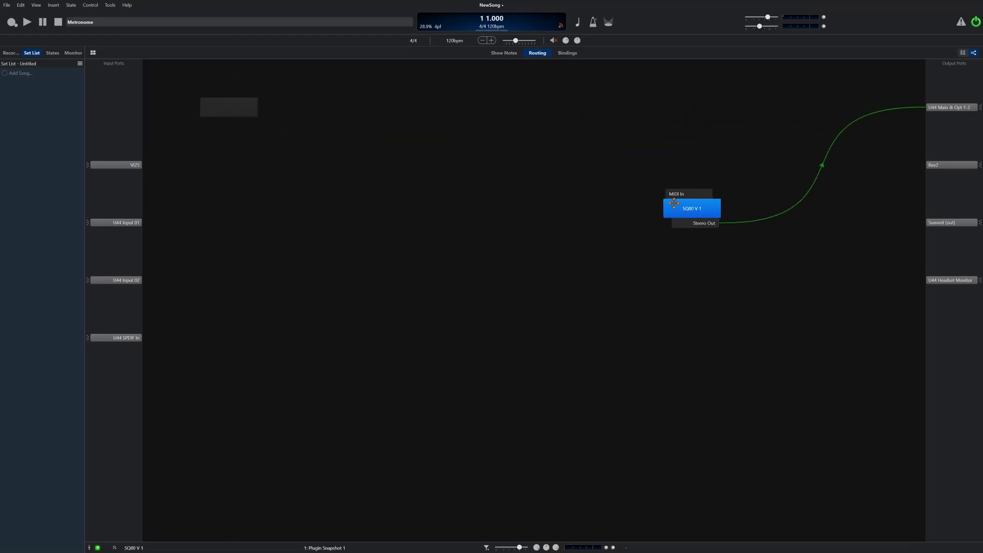
drag(136, 164, 612, 183)
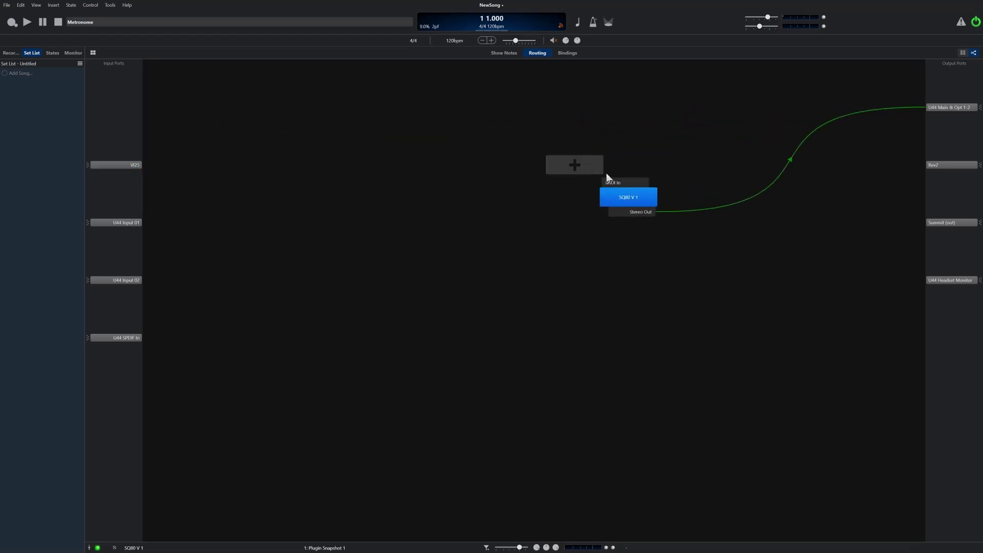
- Open the SQ80 V editor, add embedded Rack 1, and wire its MIDI In to MIDI Out
double_click(633, 201)
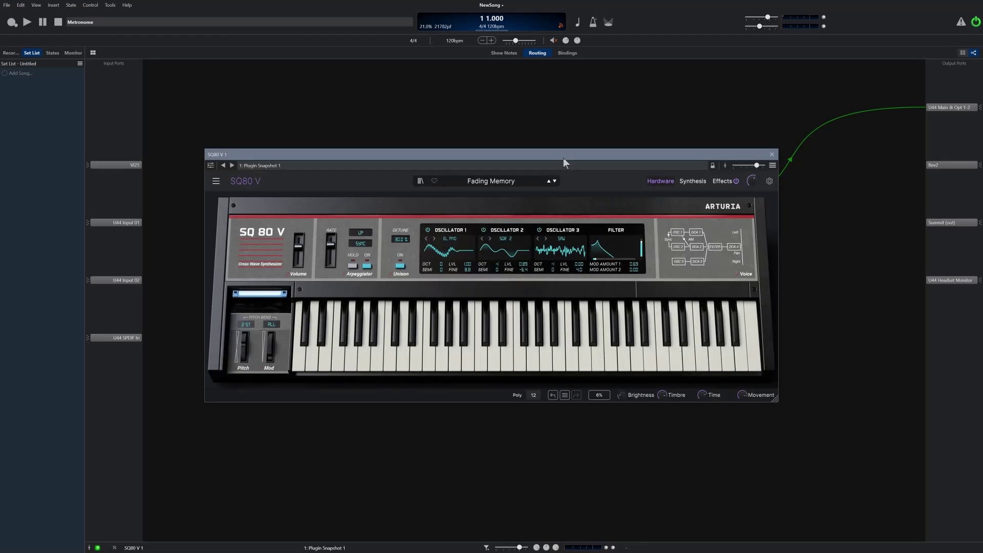
drag(564, 161, 634, 238)
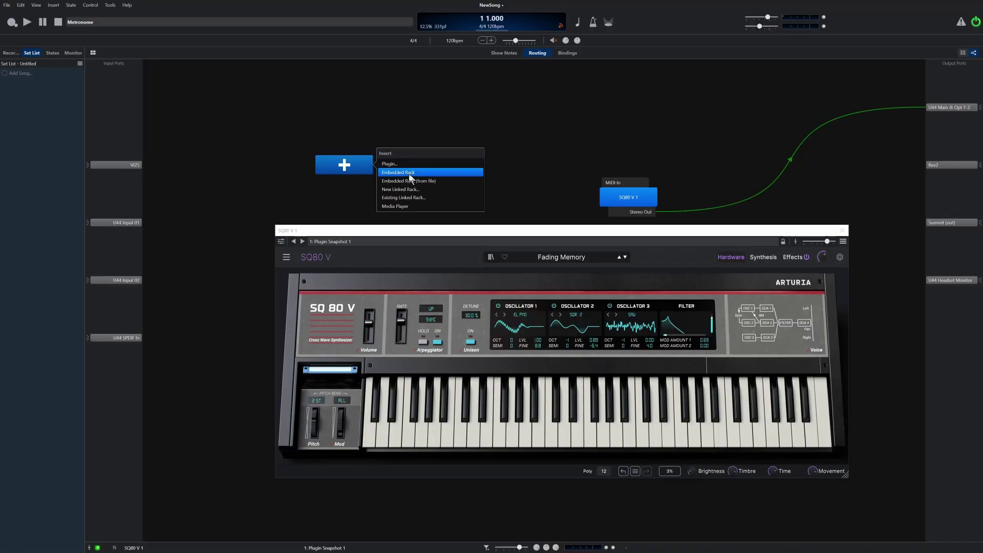
click(409, 172)
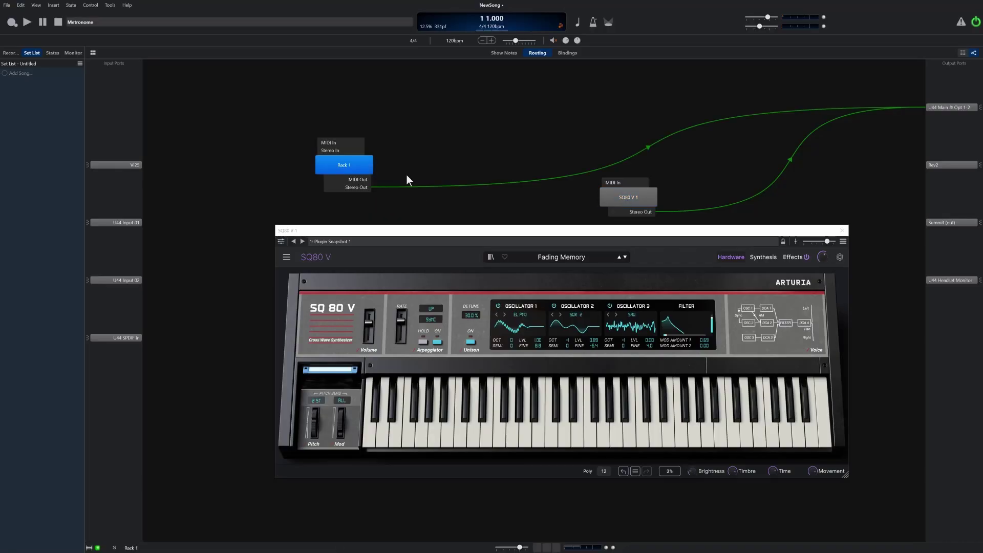
double_click(335, 164)
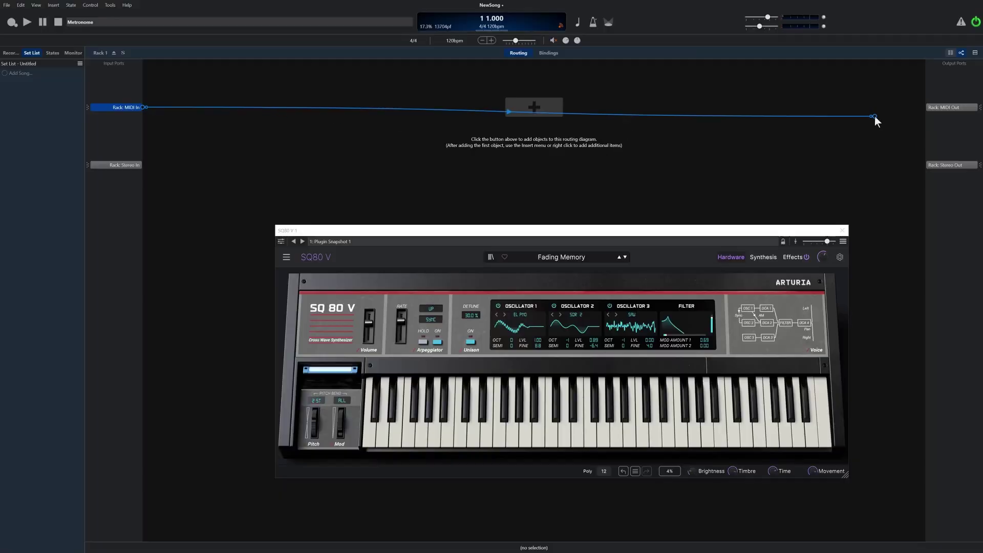
drag(876, 120, 939, 109)
click(839, 100)
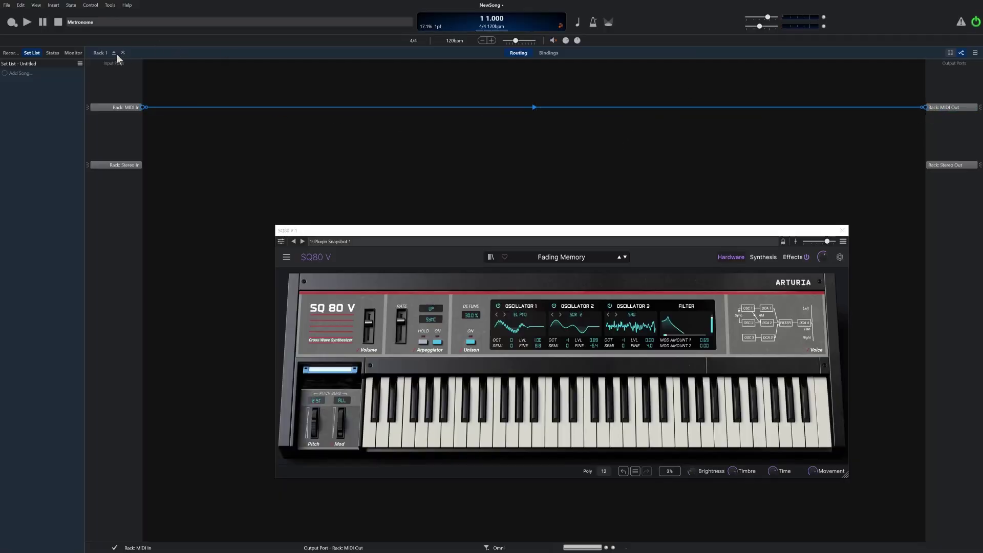
click(113, 53)
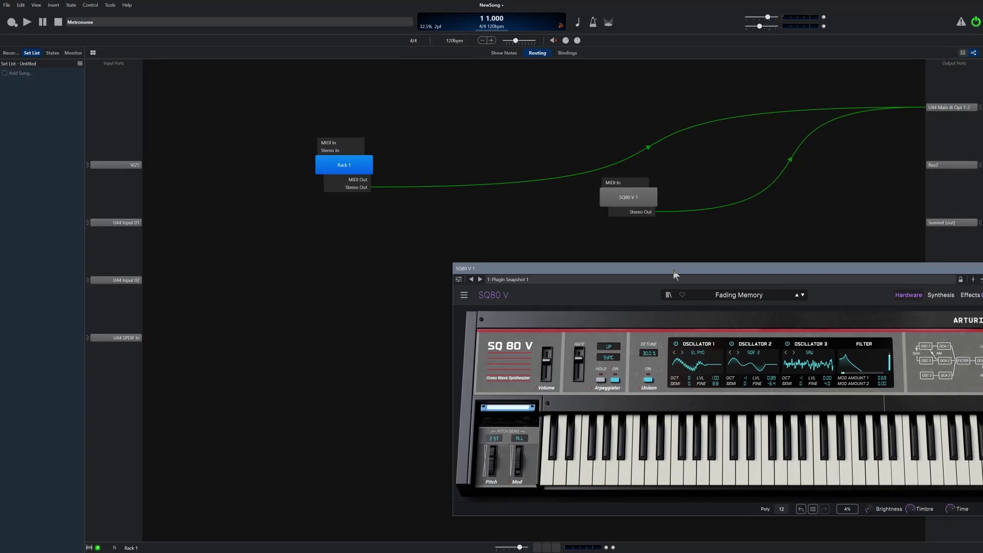
- Nudge Rack 1 left and down, then copy it
drag(504, 230, 646, 235)
drag(326, 166, 309, 172)
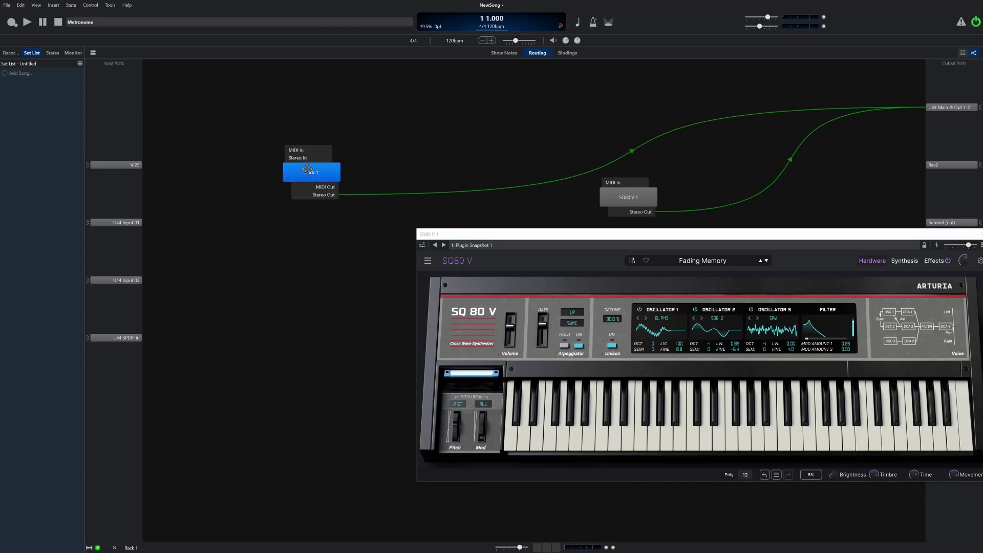
right_click(309, 172)
click(358, 326)
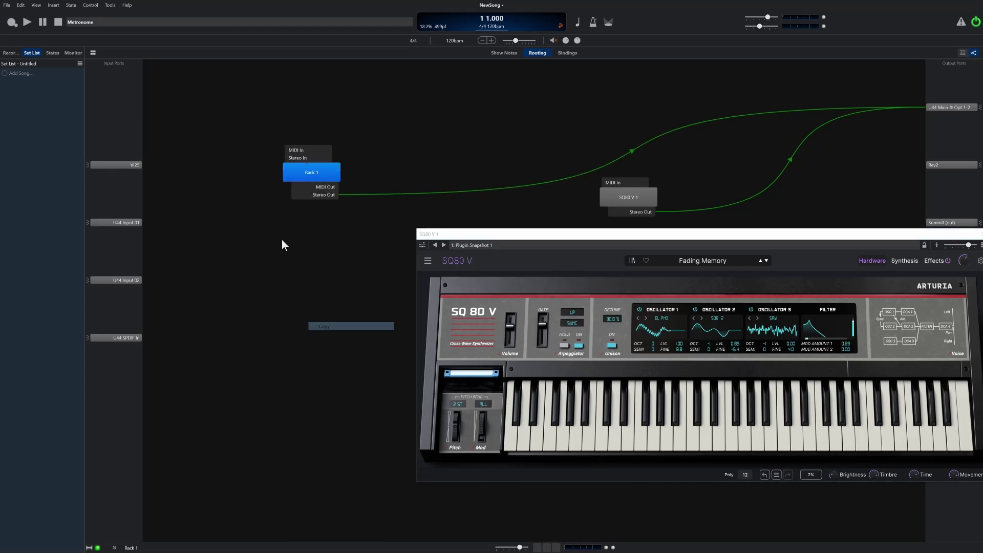
- Paste three copies below Rack 1 as Rack 2, Rack 3 and Rack 4
click(281, 237)
right_click(281, 230)
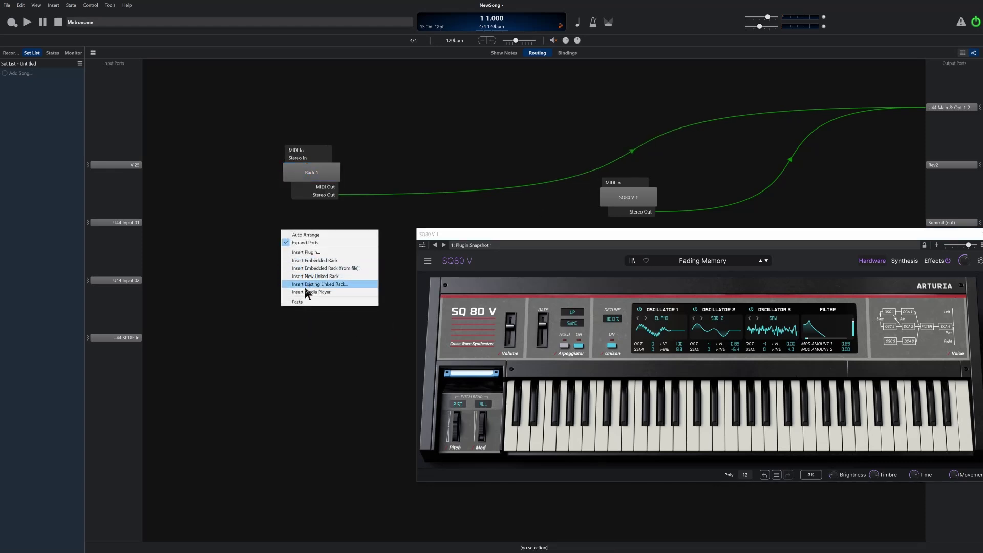
click(299, 301)
right_click(290, 308)
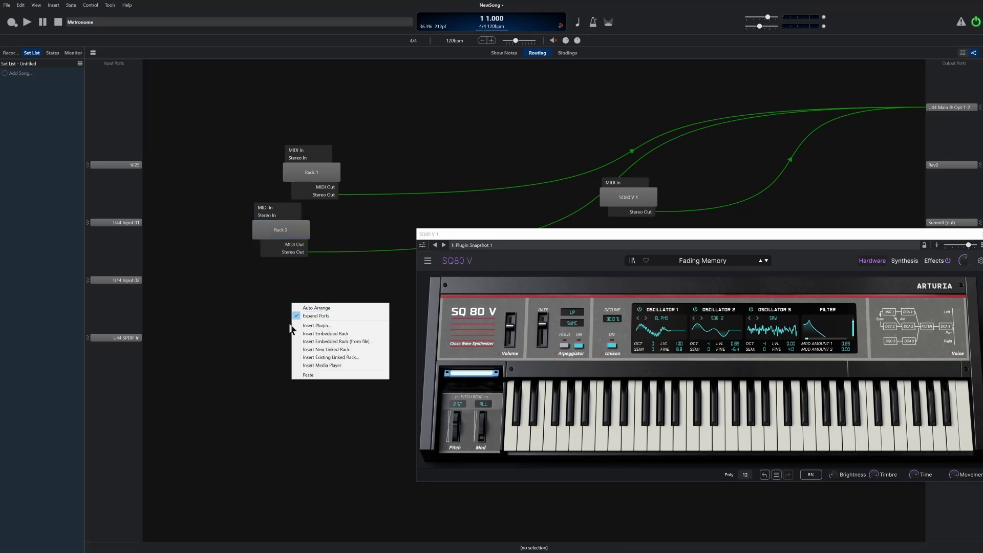
click(316, 376)
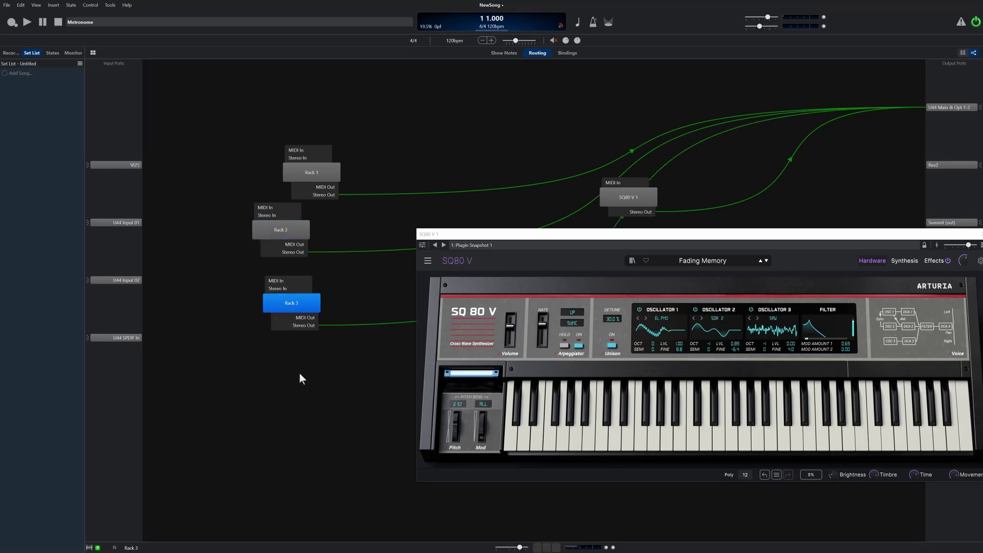
right_click(300, 378)
click(326, 446)
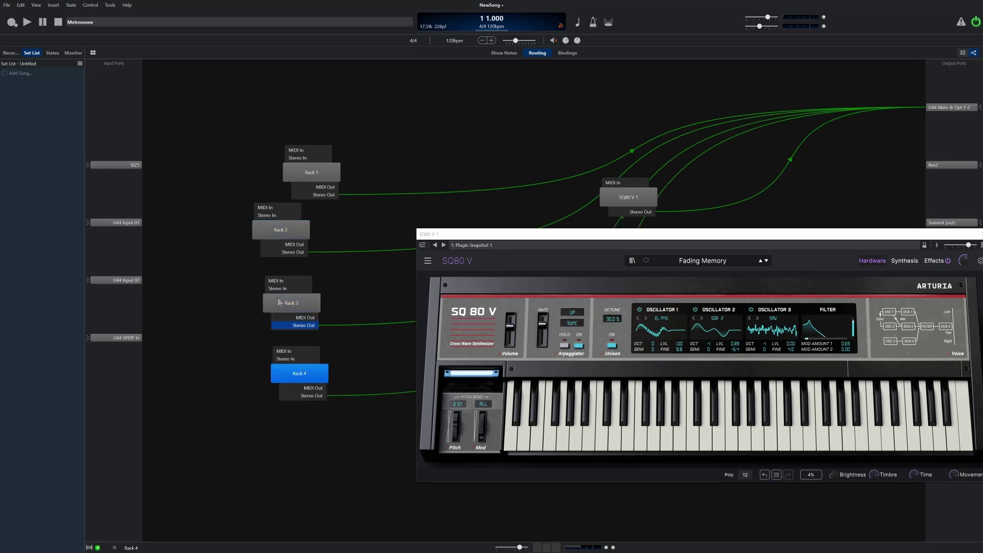
- Cable the VI25 input to the MIDI In of Rack 1, Rack 2, Rack 3 and Rack 4
drag(129, 164, 238, 146)
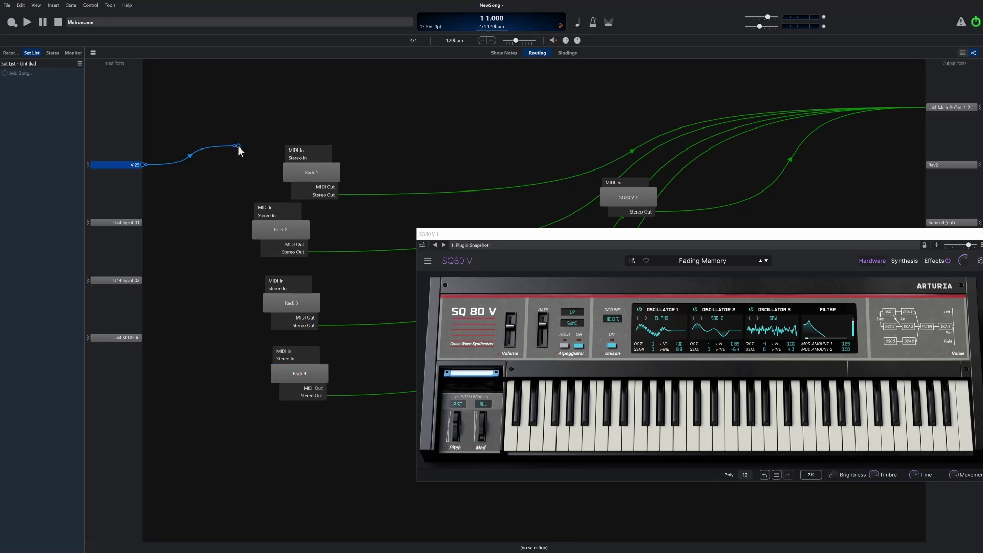
drag(238, 146, 294, 151)
drag(126, 165, 131, 167)
drag(235, 204, 251, 208)
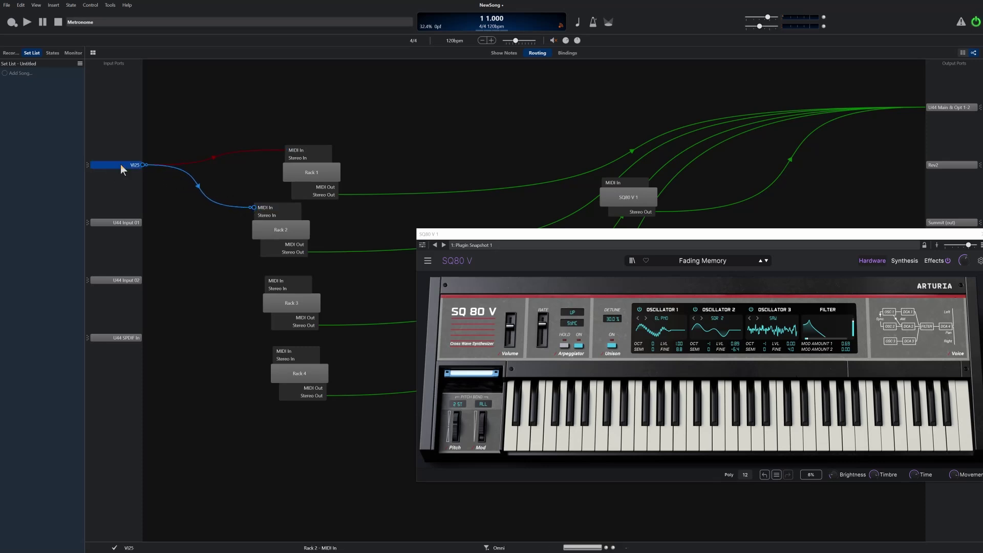
mouse_move(127, 165)
mouse_down()
mouse_move(272, 290)
mouse_move(277, 281)
mouse_up()
drag(134, 165, 279, 355)
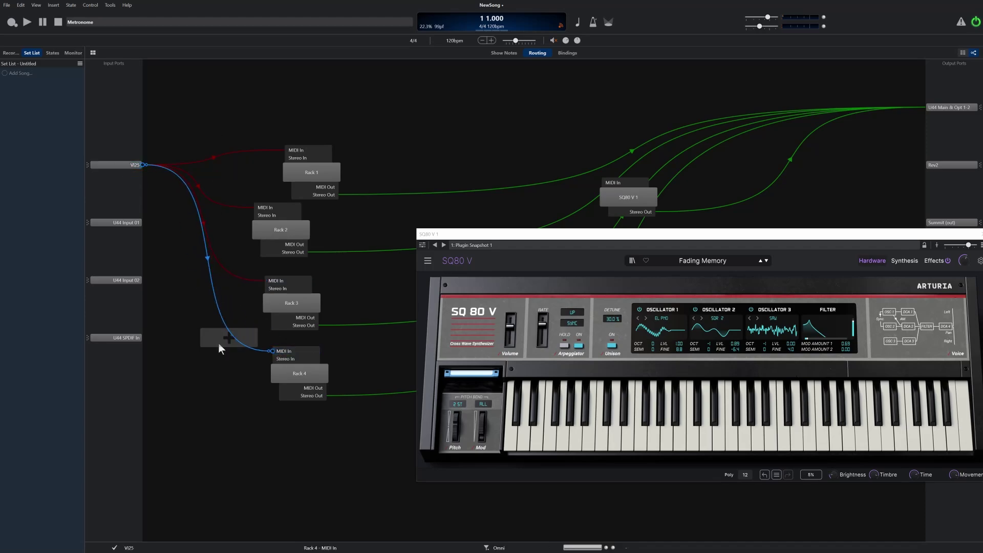
drag(519, 240, 335, 420)
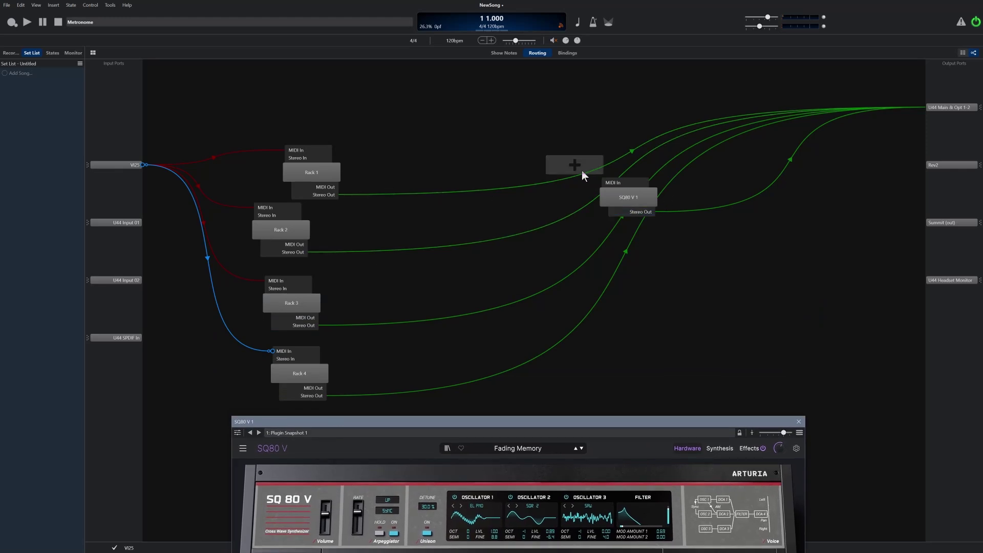
- Delete the Stereo Out cables of Rack 1 through Rack 4
click(560, 179)
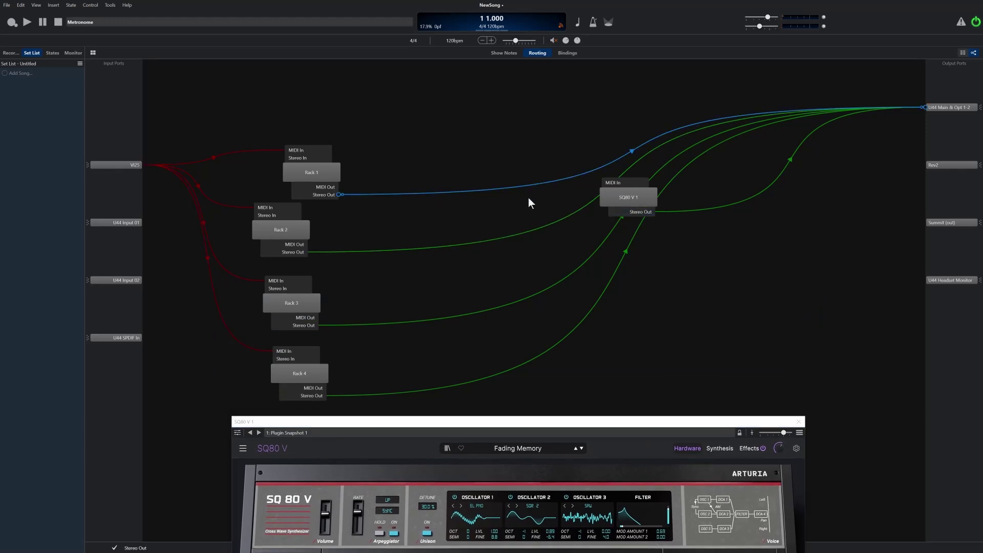
key(Delete)
key(Delete)
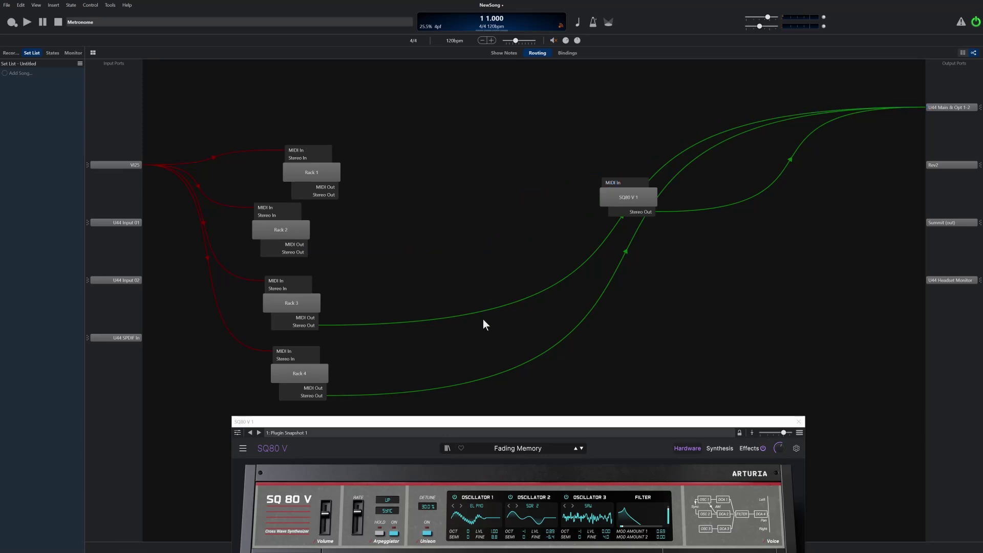
click(480, 313)
key(Delete)
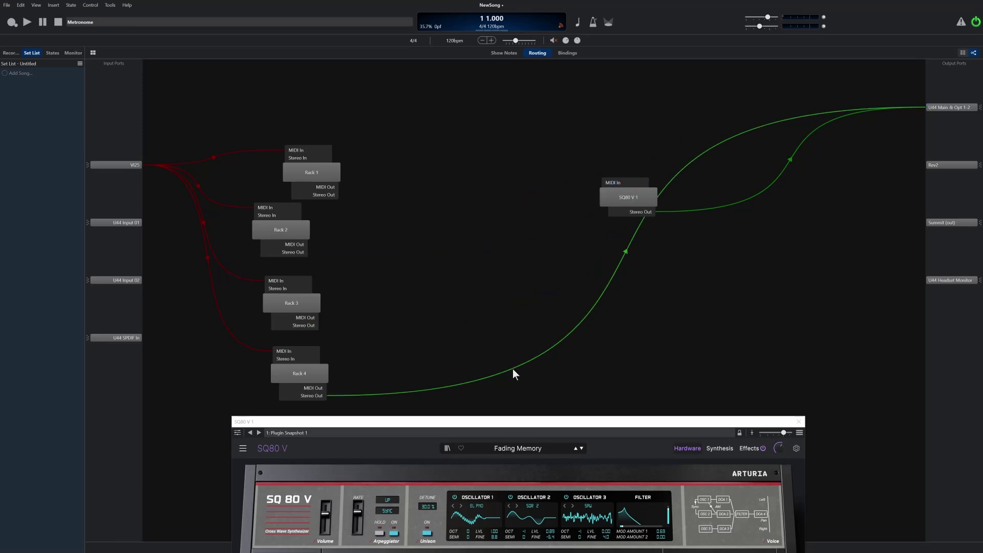
click(513, 374)
key(Delete)
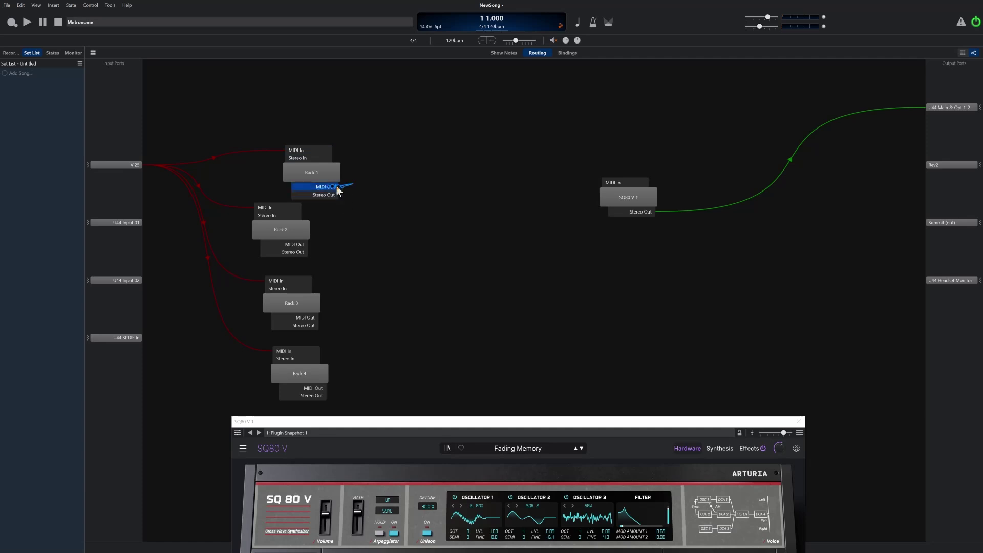
- Cable the MIDI Out of Racks 1, 2, 3 and 4 into SQ80 V 1's MIDI In
drag(338, 190, 612, 183)
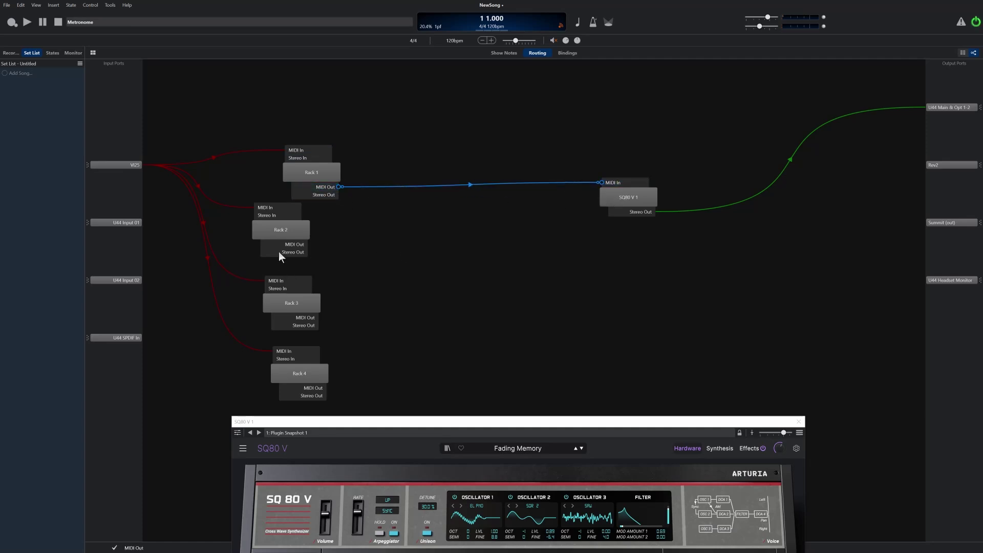
drag(292, 245, 612, 199)
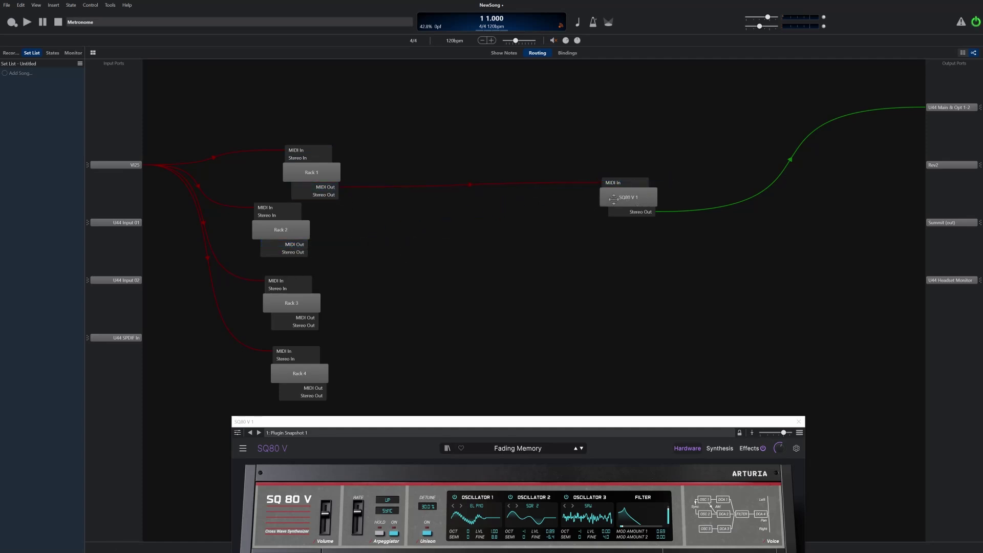
drag(301, 246, 614, 183)
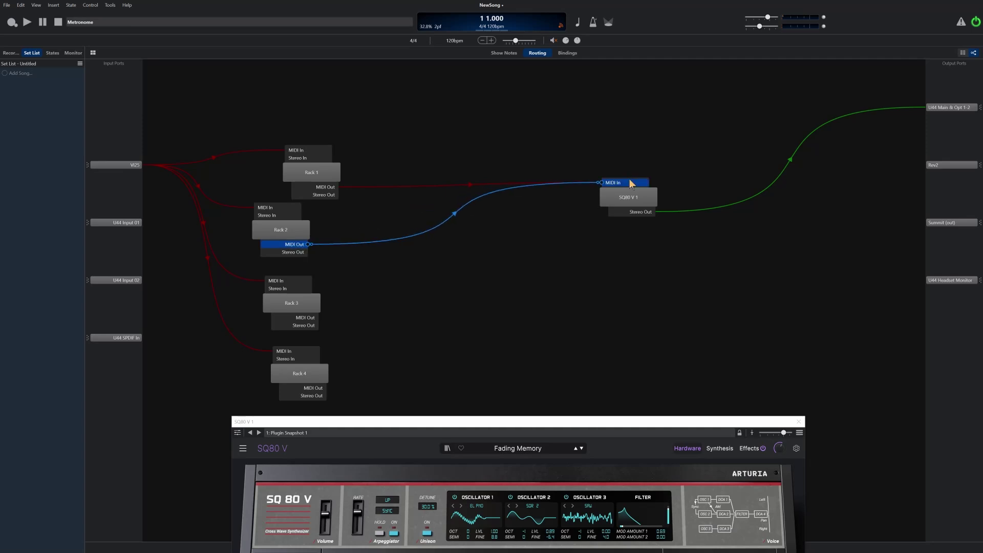
drag(306, 318, 614, 183)
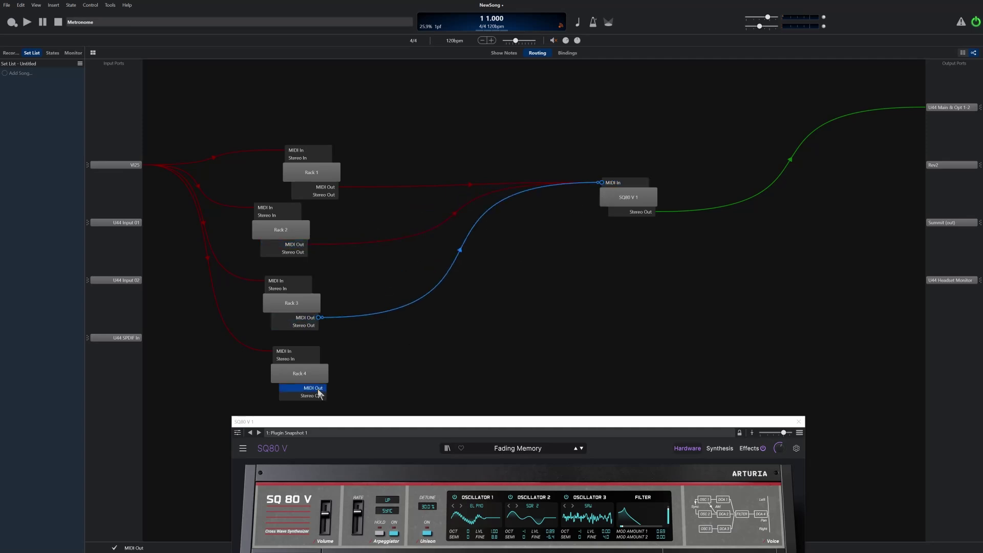
drag(313, 388, 611, 183)
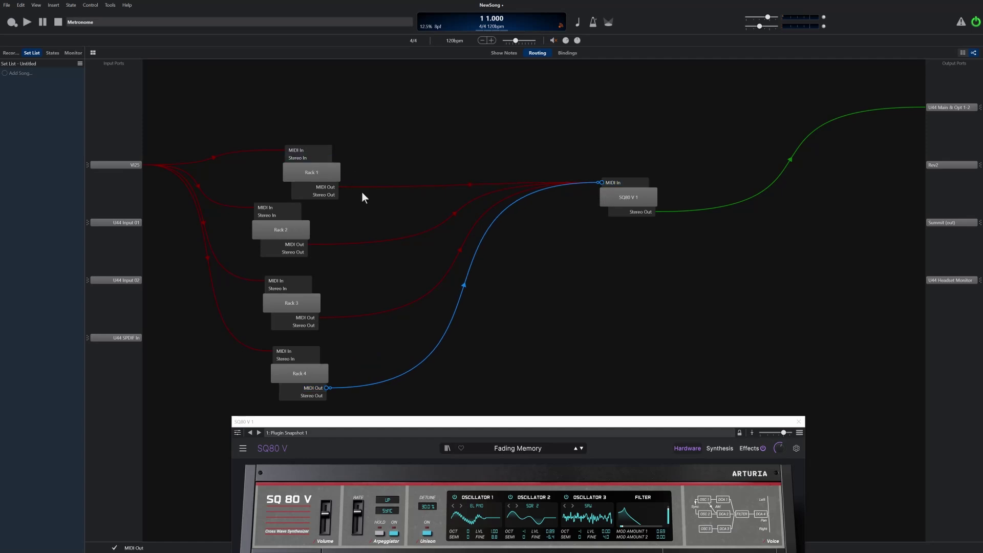
- Set the Rack 1 route's Transpose to -1.0 (one octave down) and confirm
double_click(356, 243)
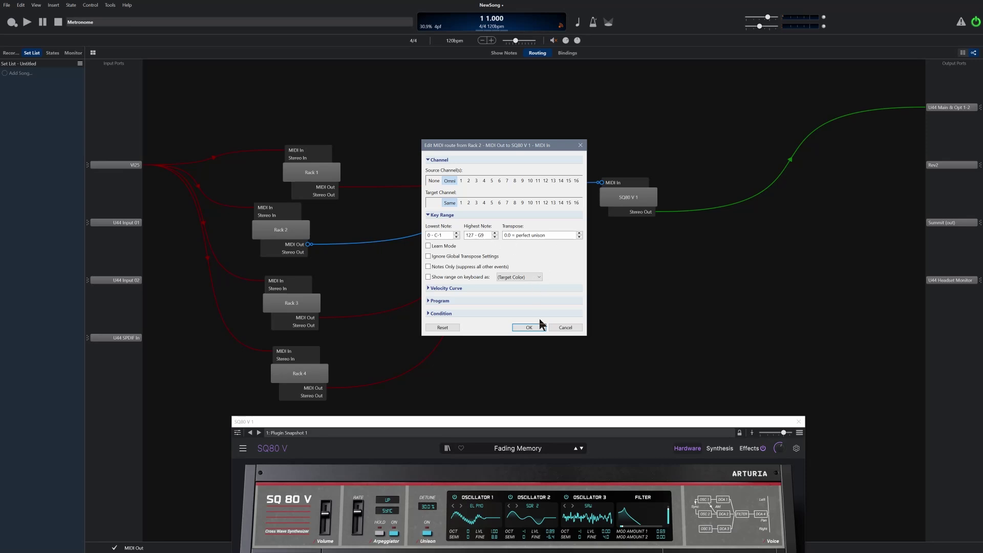
click(566, 328)
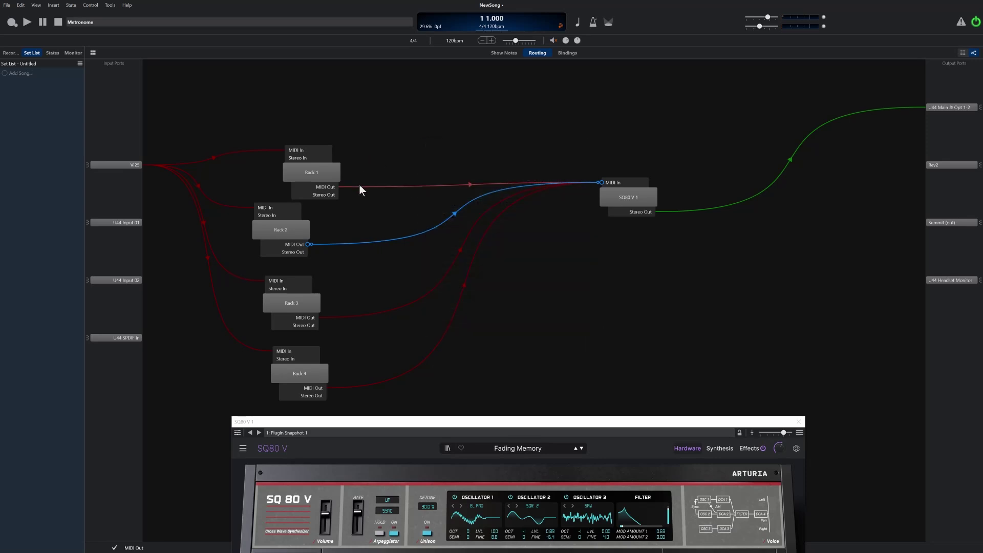
double_click(359, 185)
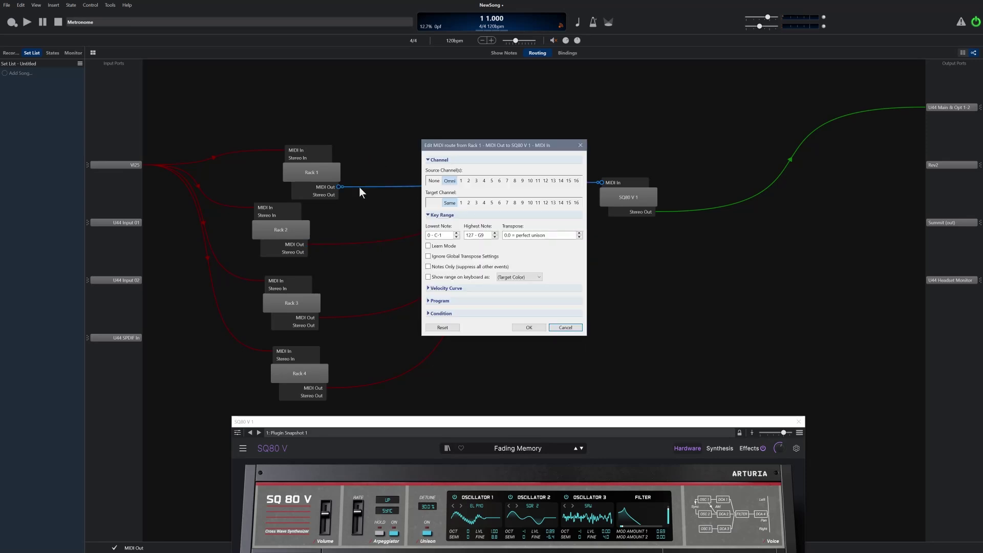
click(579, 237)
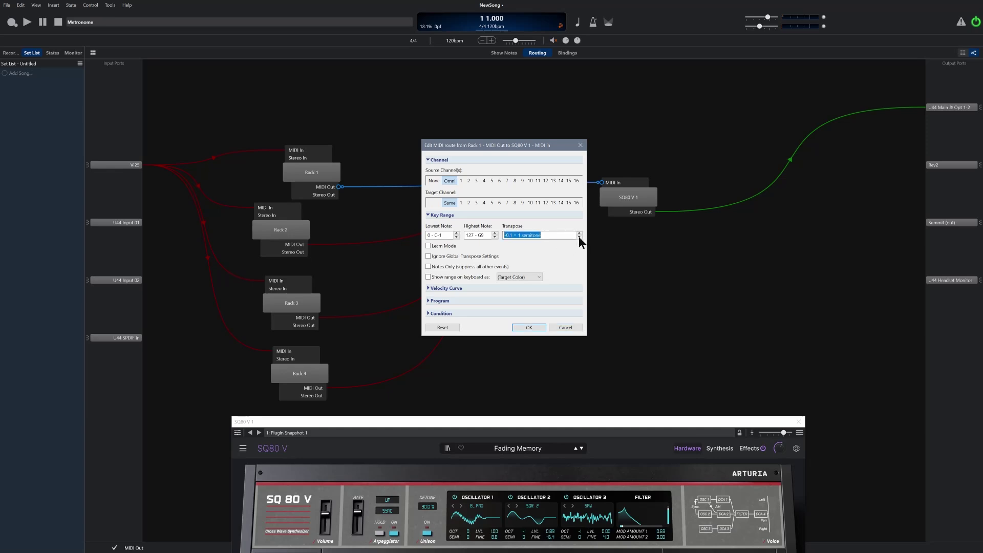
click(579, 238)
click(579, 237)
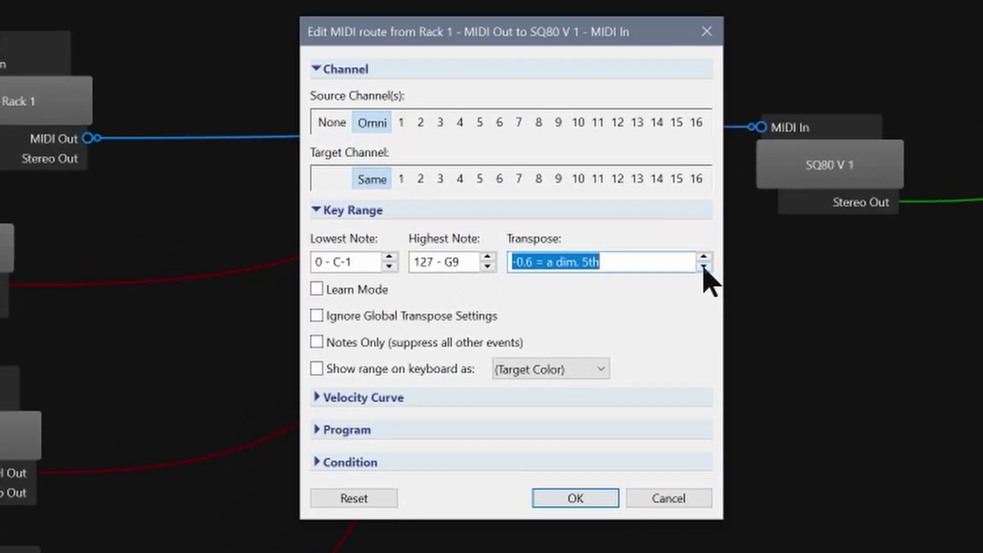
click(579, 237)
click(579, 237)
click(703, 268)
click(704, 269)
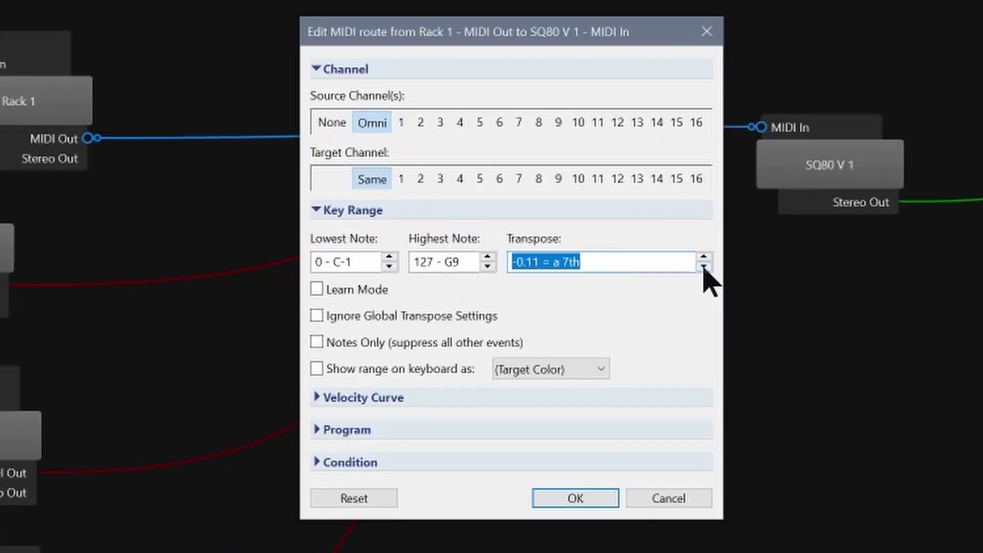
click(703, 268)
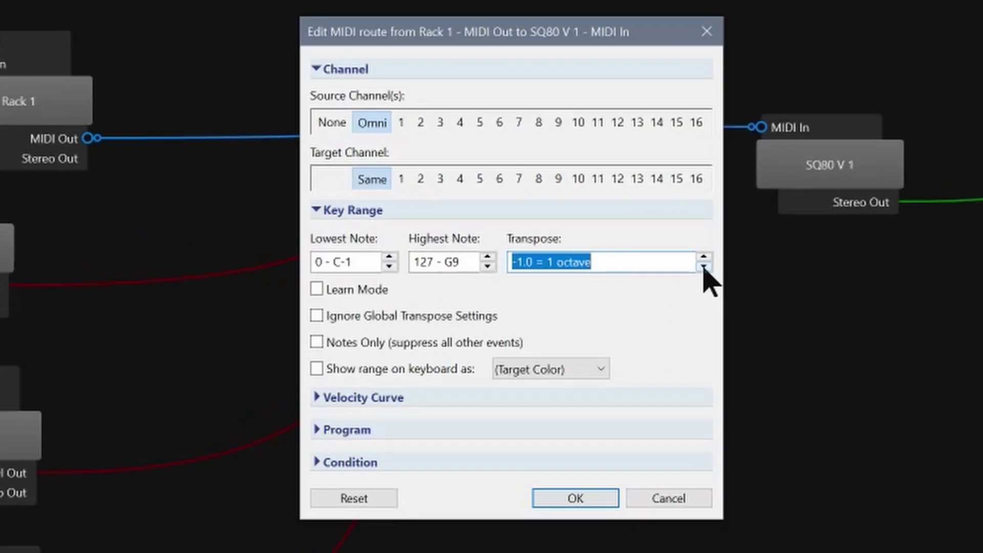
click(575, 498)
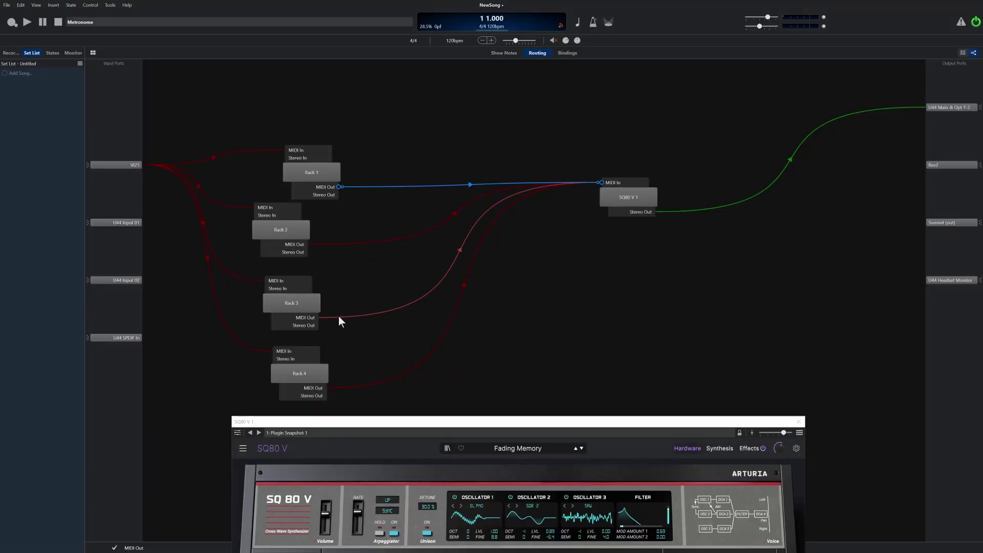
- Set the Rack 3 route's Transpose to +0.7, a fifth up, and confirm
double_click(338, 315)
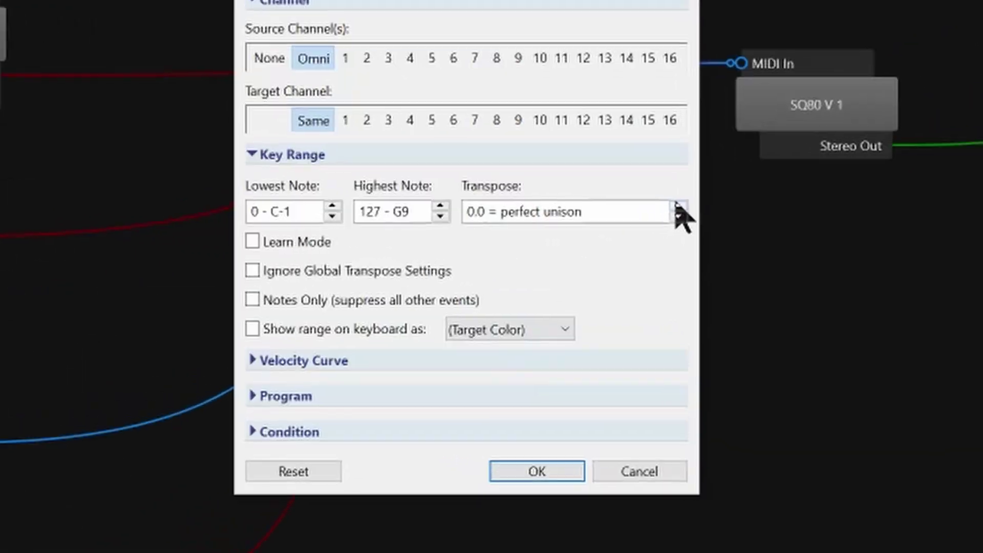
click(618, 221)
click(718, 195)
double_click(718, 195)
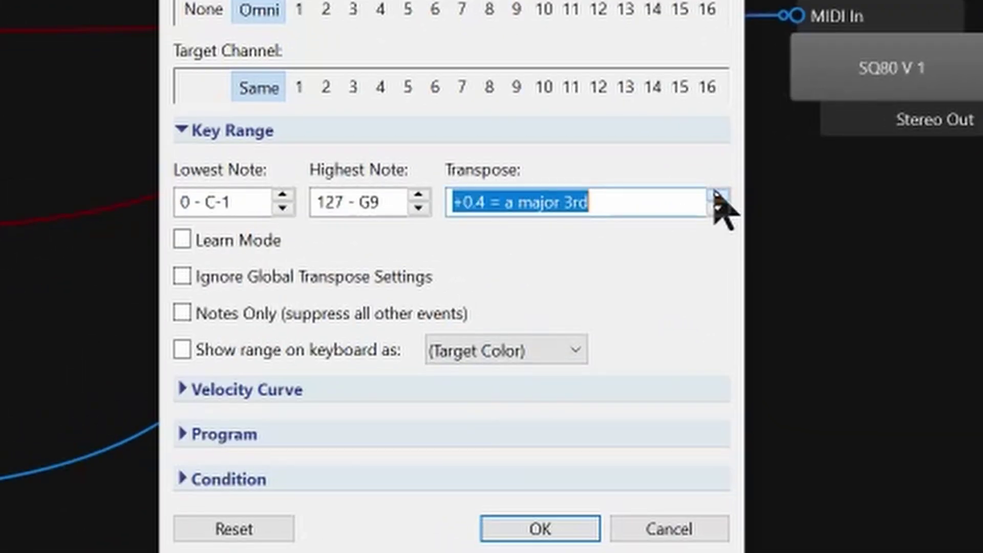
click(718, 195)
click(718, 195)
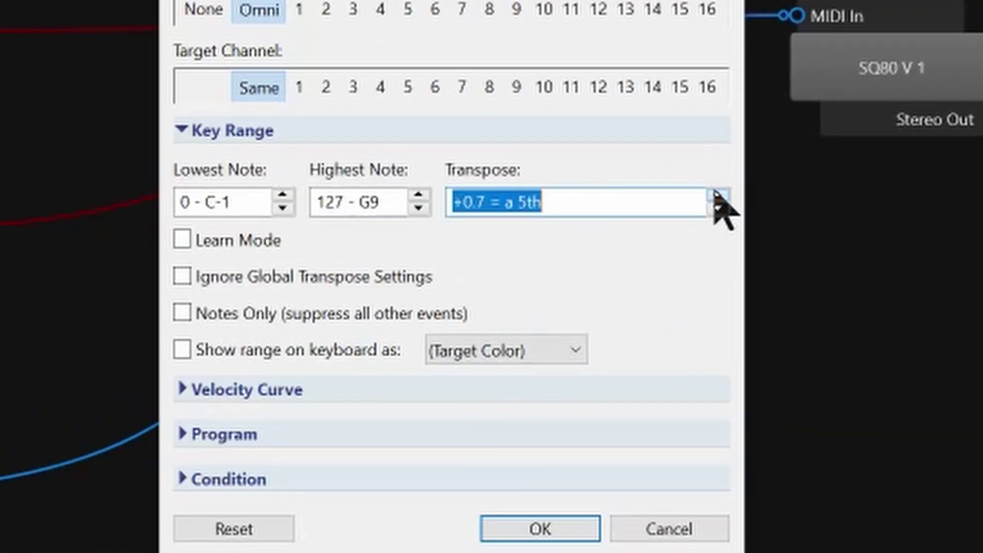
click(539, 528)
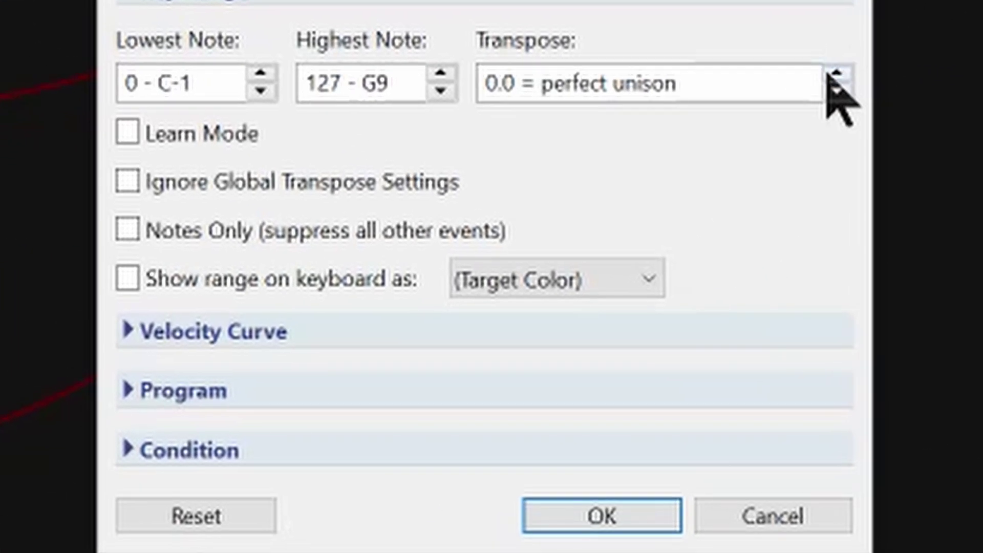
- Set the Rack 4 route's Transpose to +1.3, an octave plus minor third, and confirm
click(837, 74)
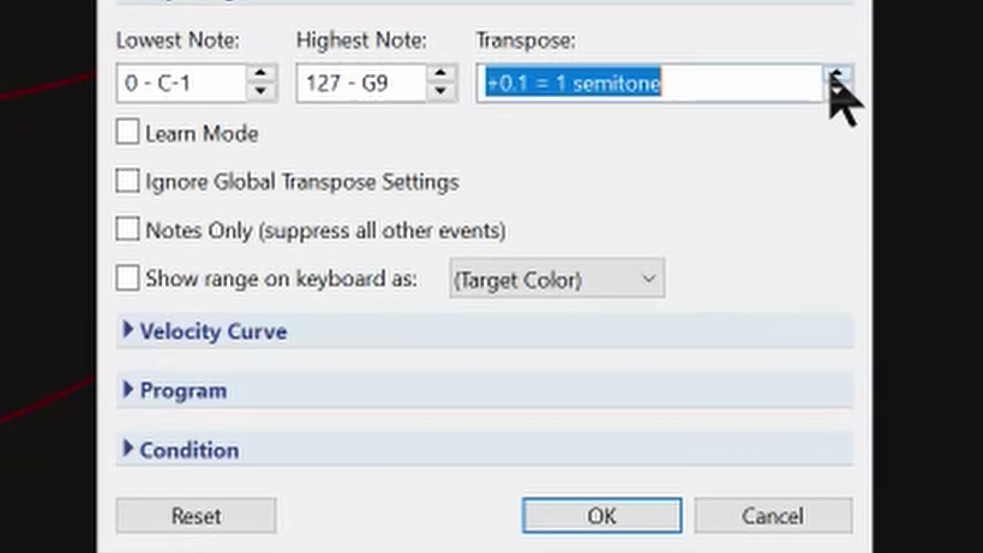
double_click(836, 73)
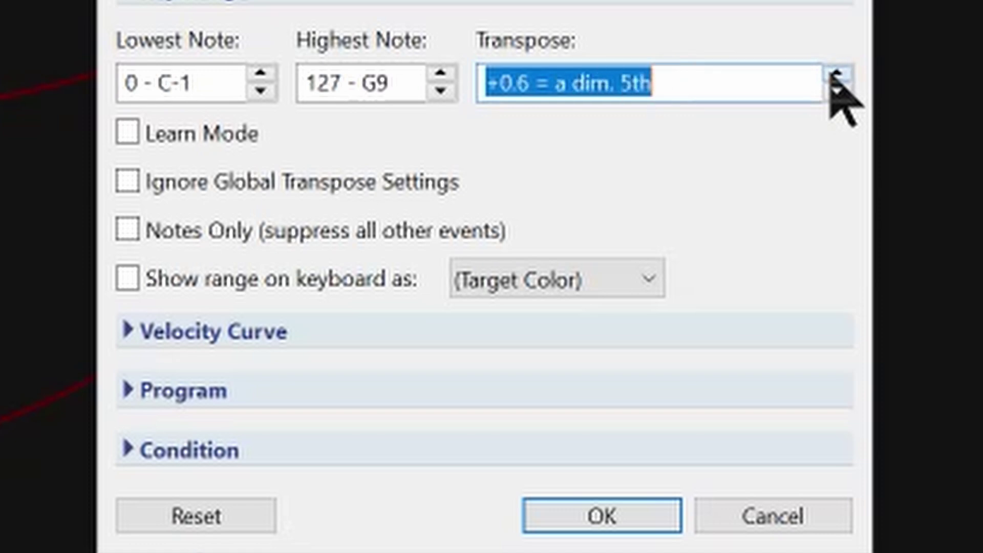
double_click(838, 74)
click(837, 73)
click(838, 73)
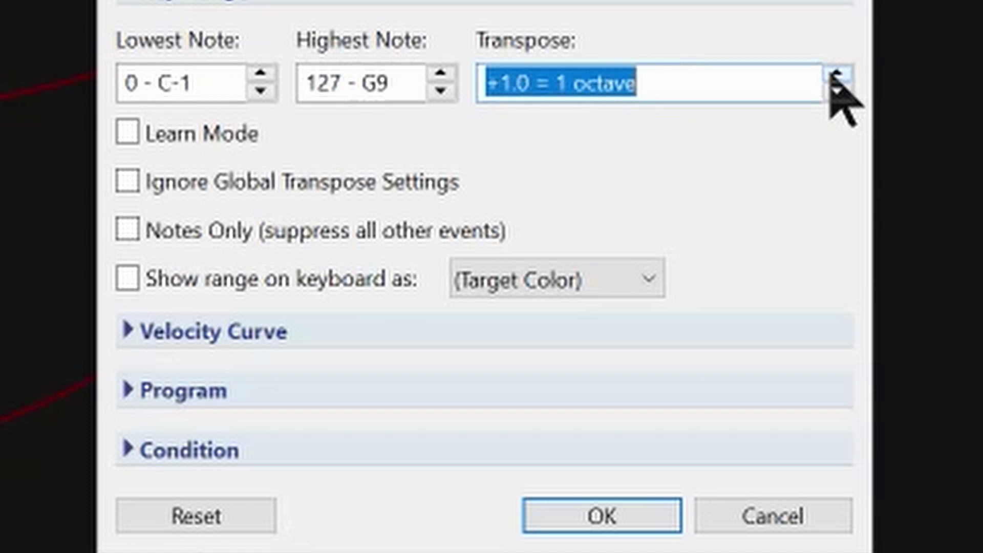
click(837, 74)
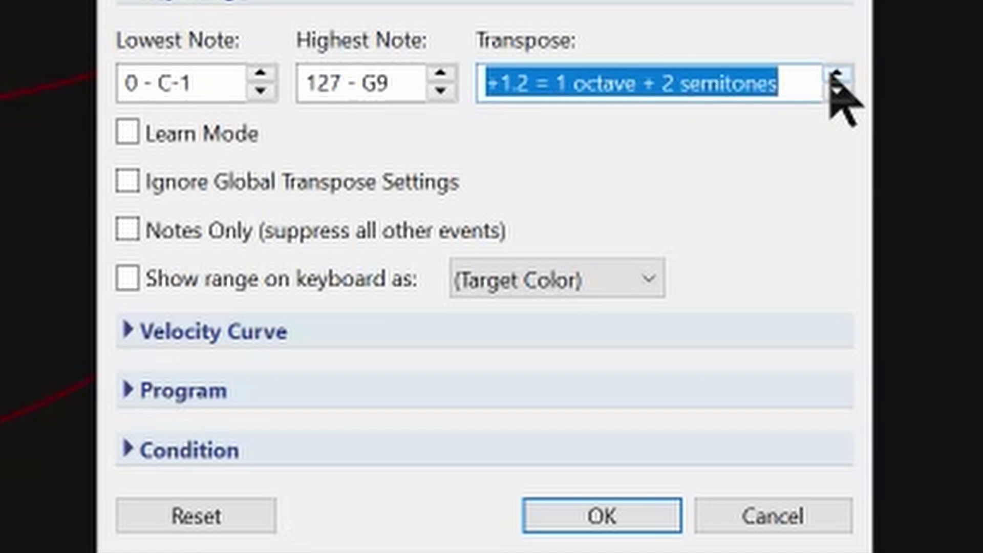
click(837, 74)
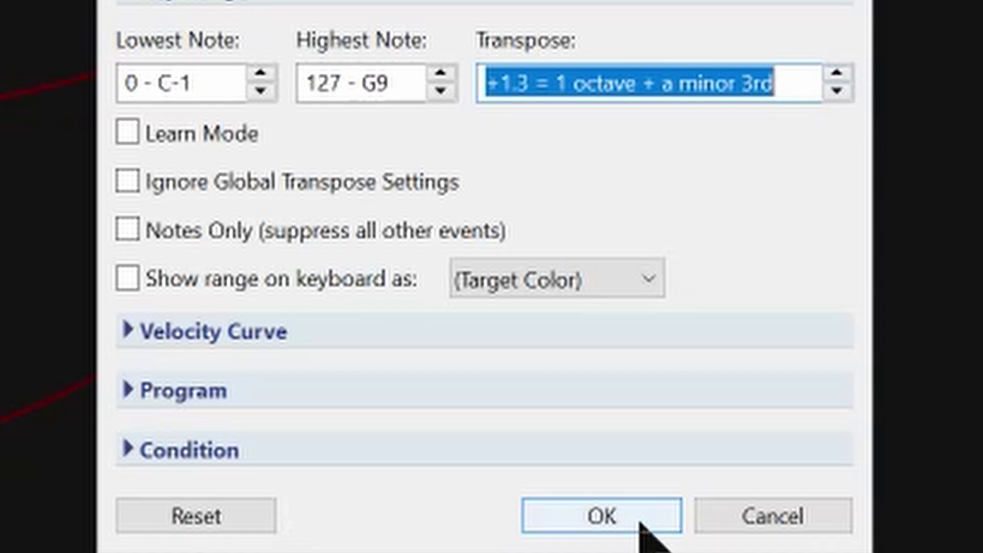
click(630, 522)
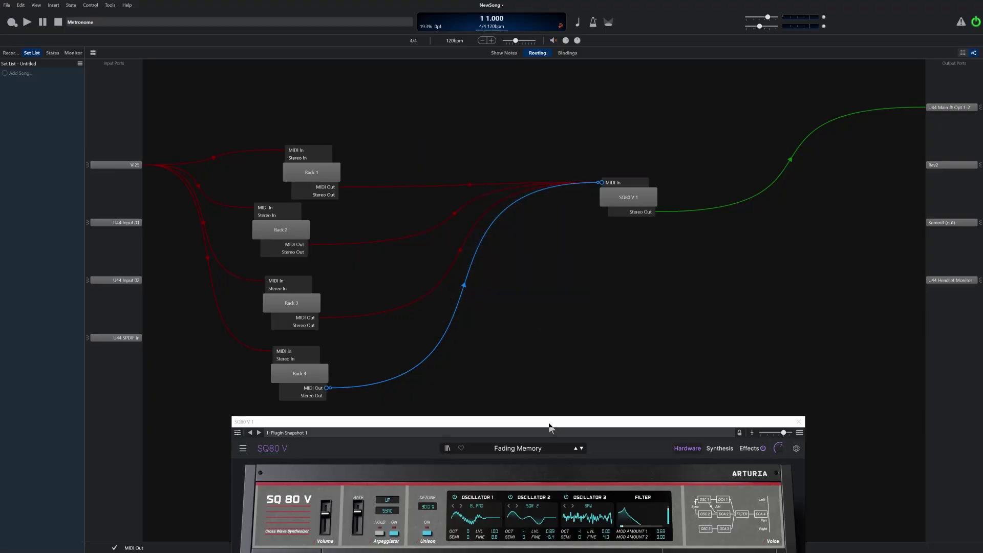
- Drag the SQ80 V 1 window from the screen bottom up to the centre
drag(548, 427, 658, 145)
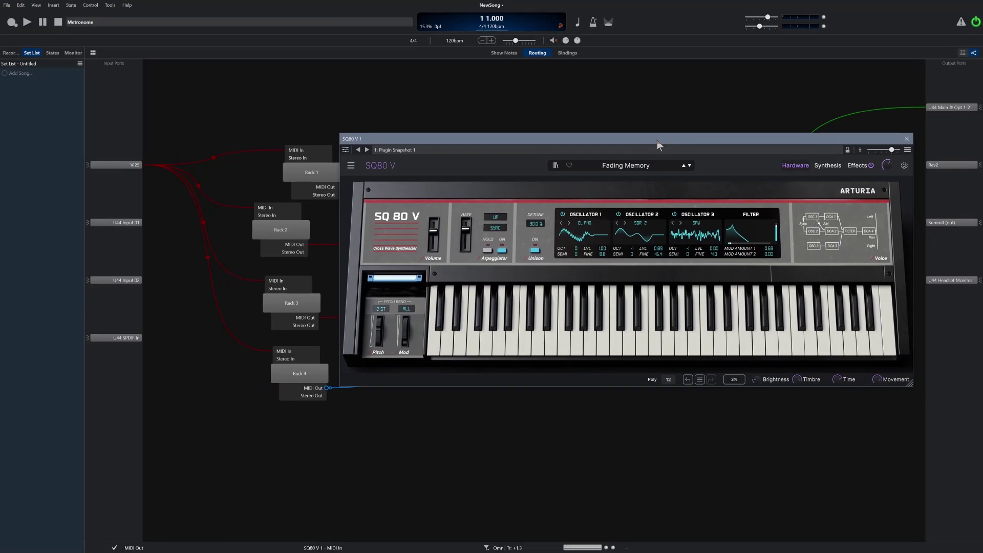